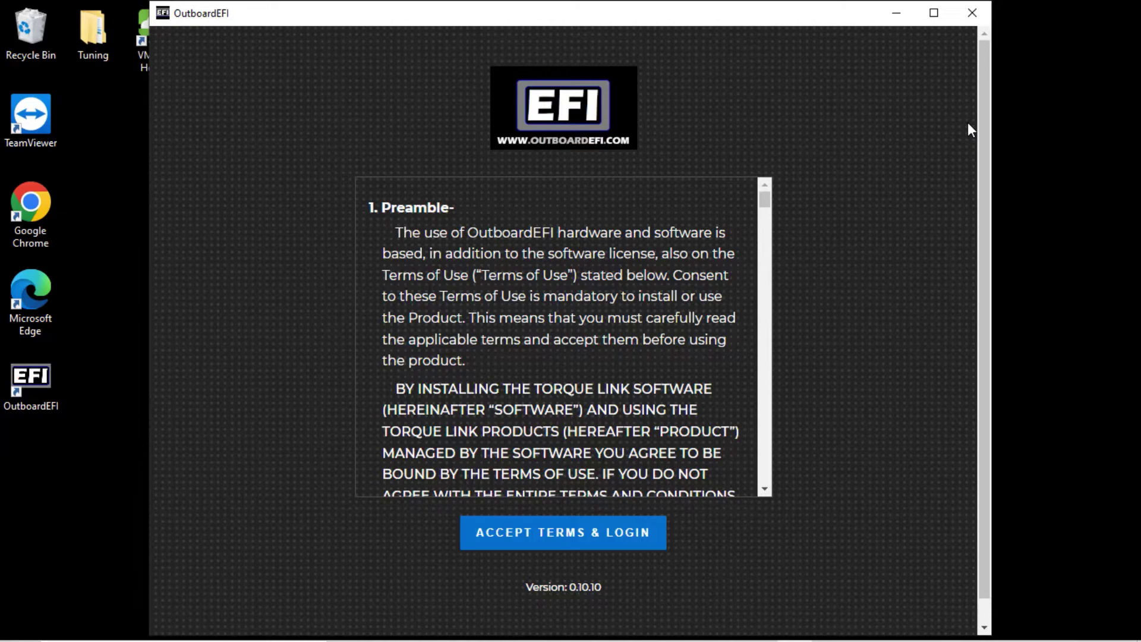
- Scroll through and accept the terms, then log in with the account's e-mail and password
{"action": "left_click_drag", "start_coordinate": [767, 200], "coordinate": [738, 536]}
{"action": "left_click", "coordinate": [562, 532]}
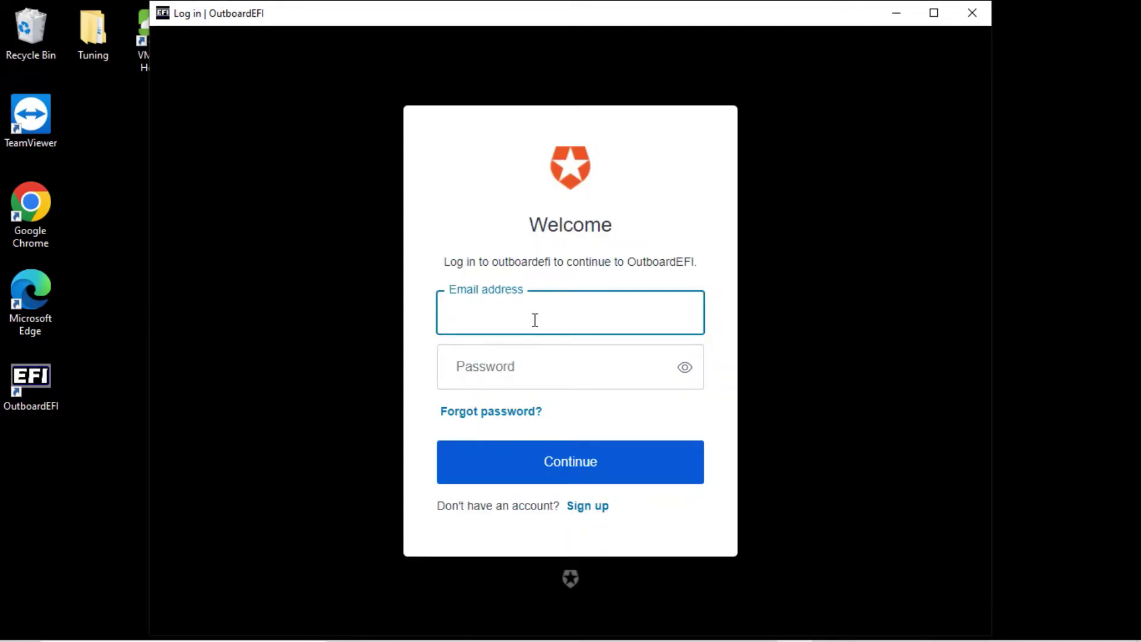
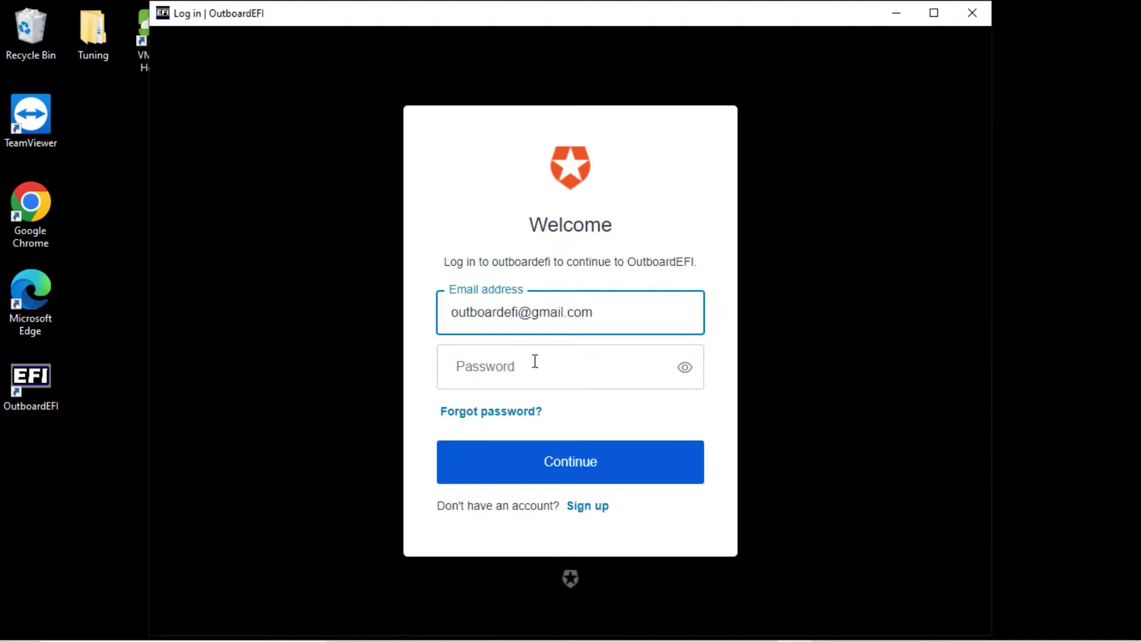
{"action": "left_click", "coordinate": [529, 371]}
{"action": "type", "text": "********"}
{"action": "left_click", "coordinate": [577, 463]}
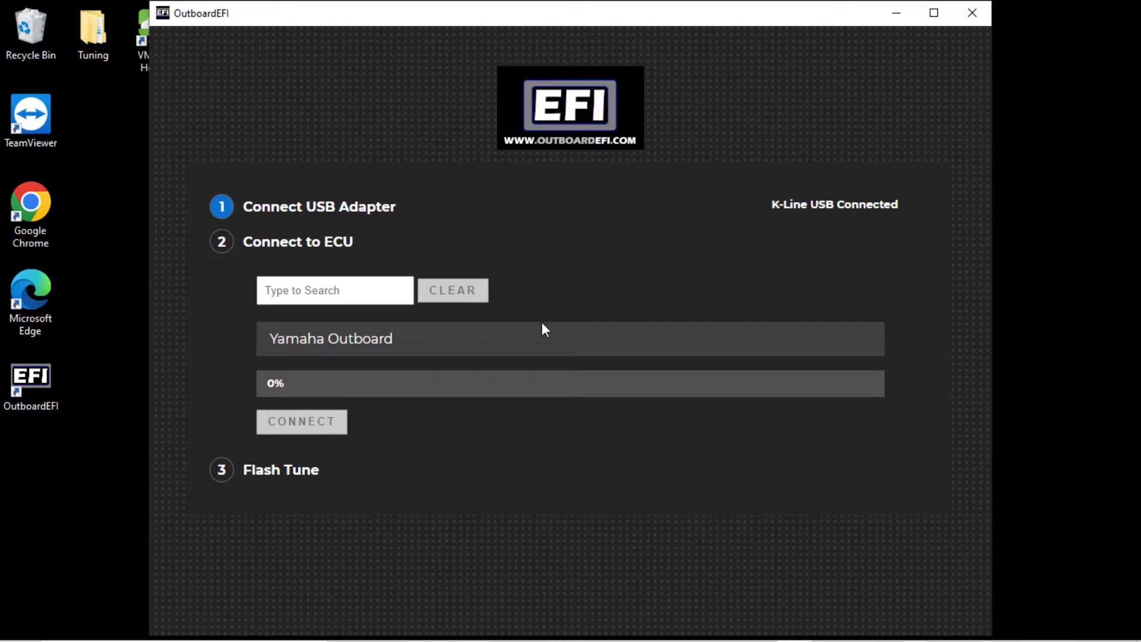
- Select Yamaha Outboard as the ECU target under Connect to ECU
{"action": "left_click", "coordinate": [485, 335]}
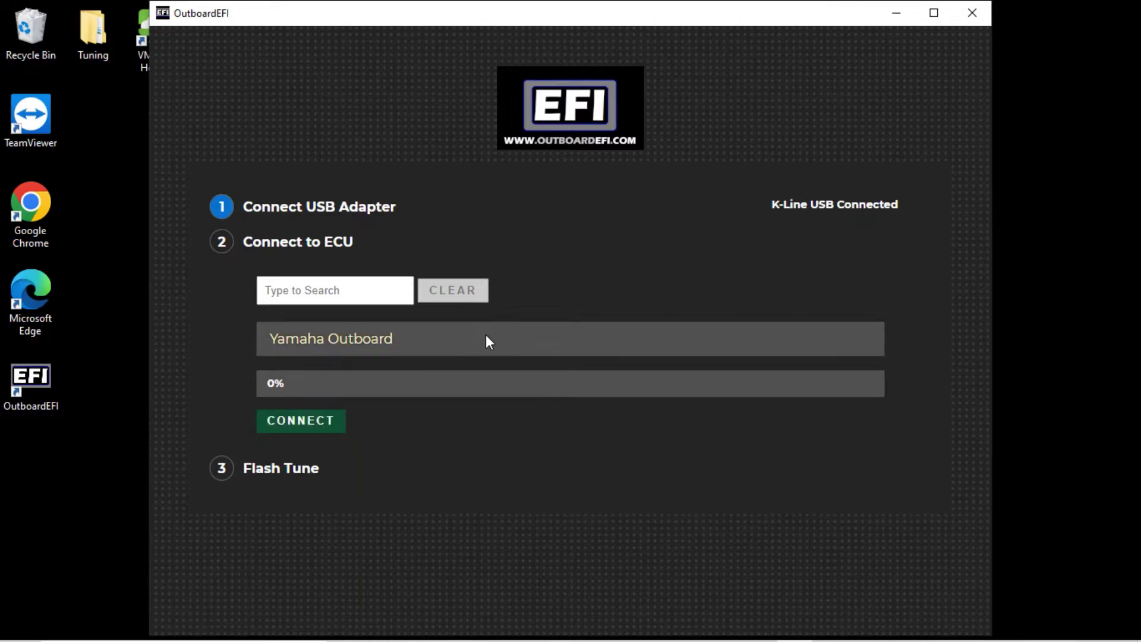
- Connect to the Yamaha Outboard ECU so the four 6AW-00 tunes are listed
{"action": "left_click", "coordinate": [315, 424]}
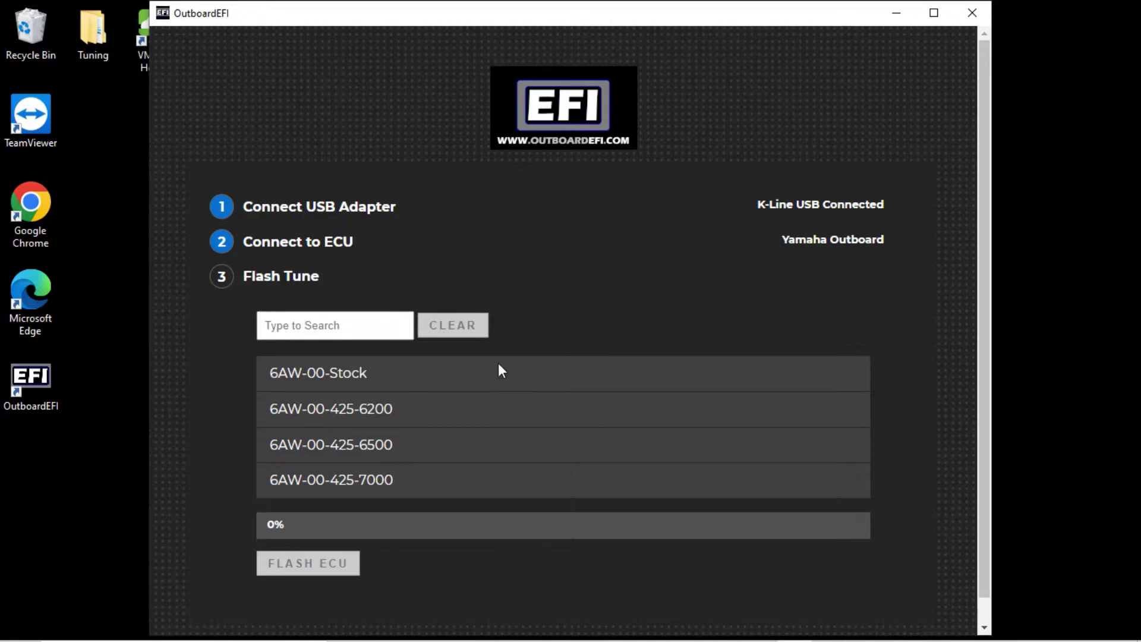
- Select the 6AW-00-425-6500 tune in the Flash Tune list
{"action": "left_click", "coordinate": [458, 368]}
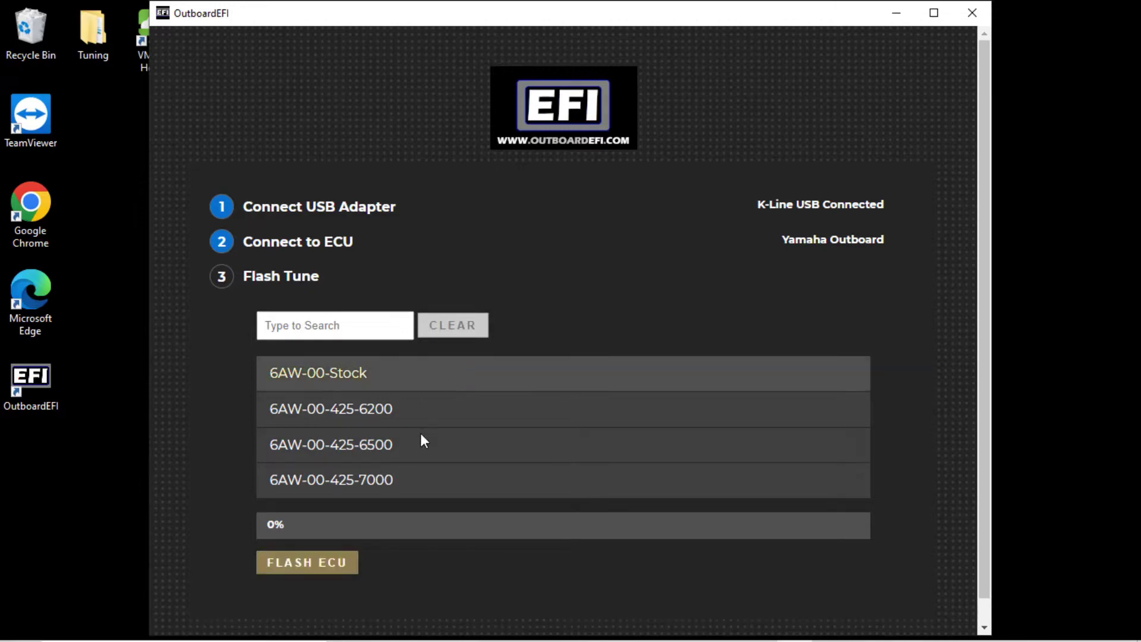
{"action": "left_click", "coordinate": [408, 409]}
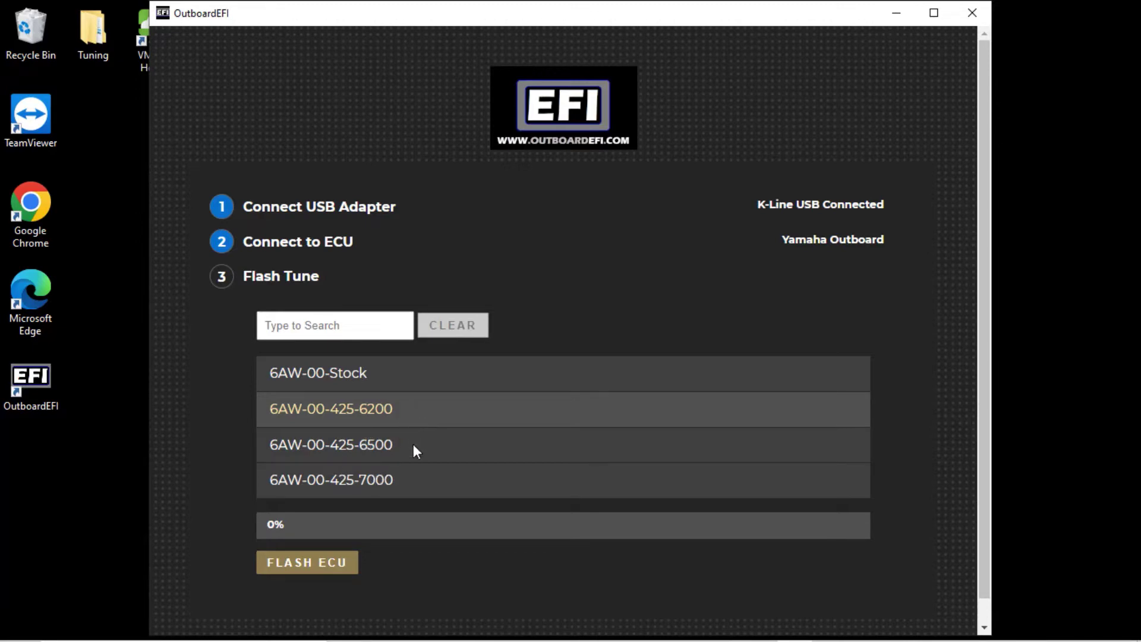
{"action": "left_click", "coordinate": [414, 446]}
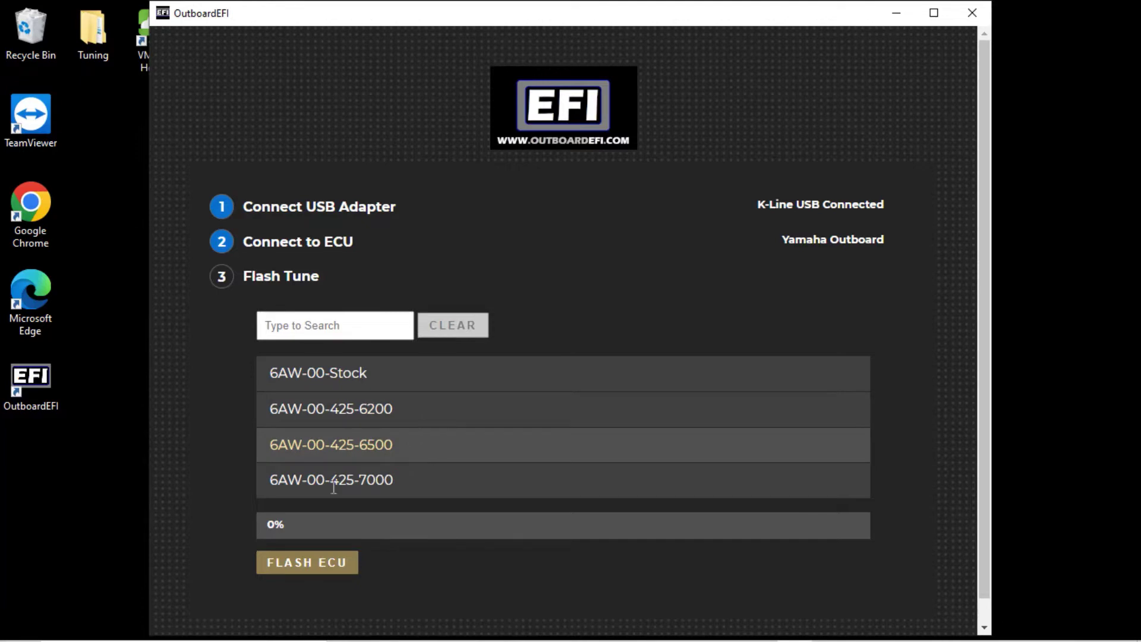
- Flash the 6AW-00-425-6500 tune to the ECU
{"action": "left_click", "coordinate": [312, 564]}
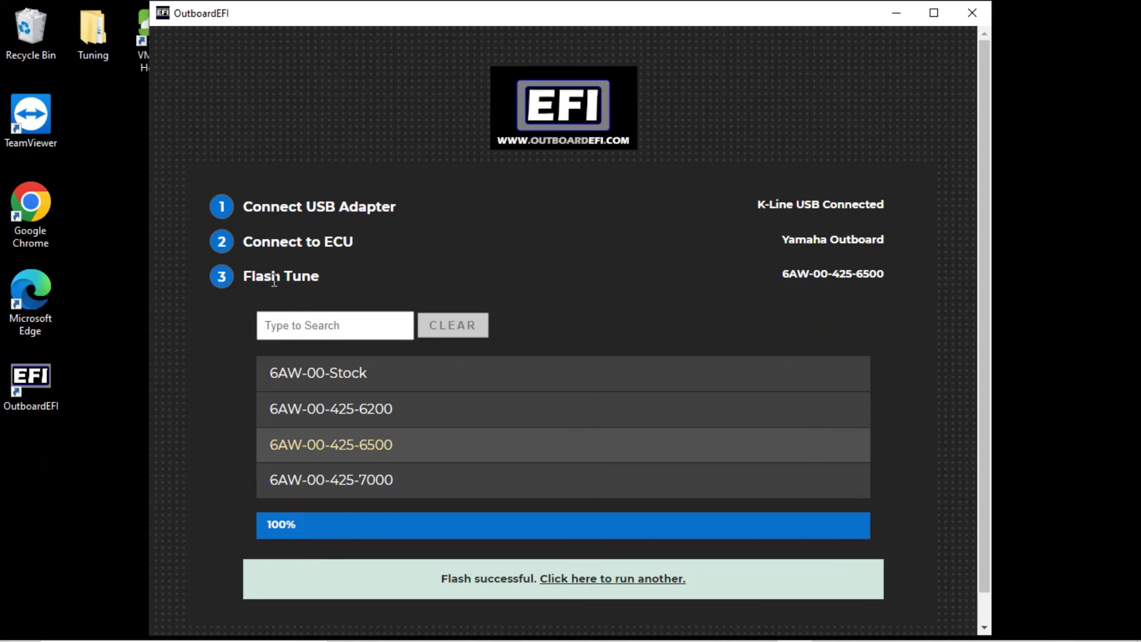
- Restart for another run and confirm the USB adapter to reach Connect to ECU
{"action": "left_click", "coordinate": [625, 579]}
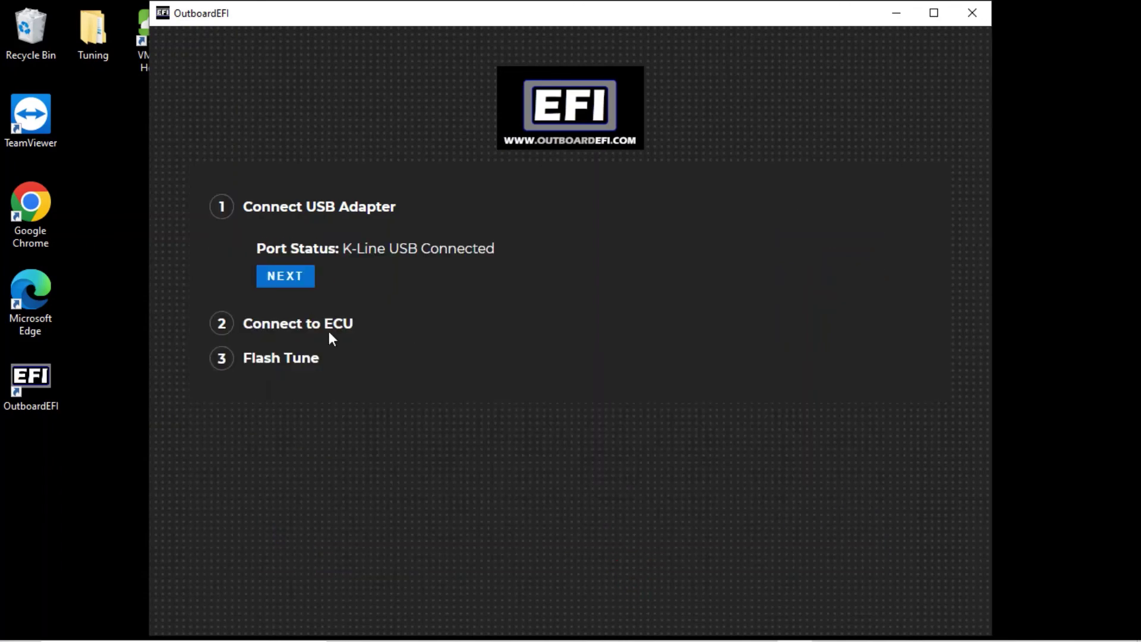
{"action": "left_click", "coordinate": [287, 277]}
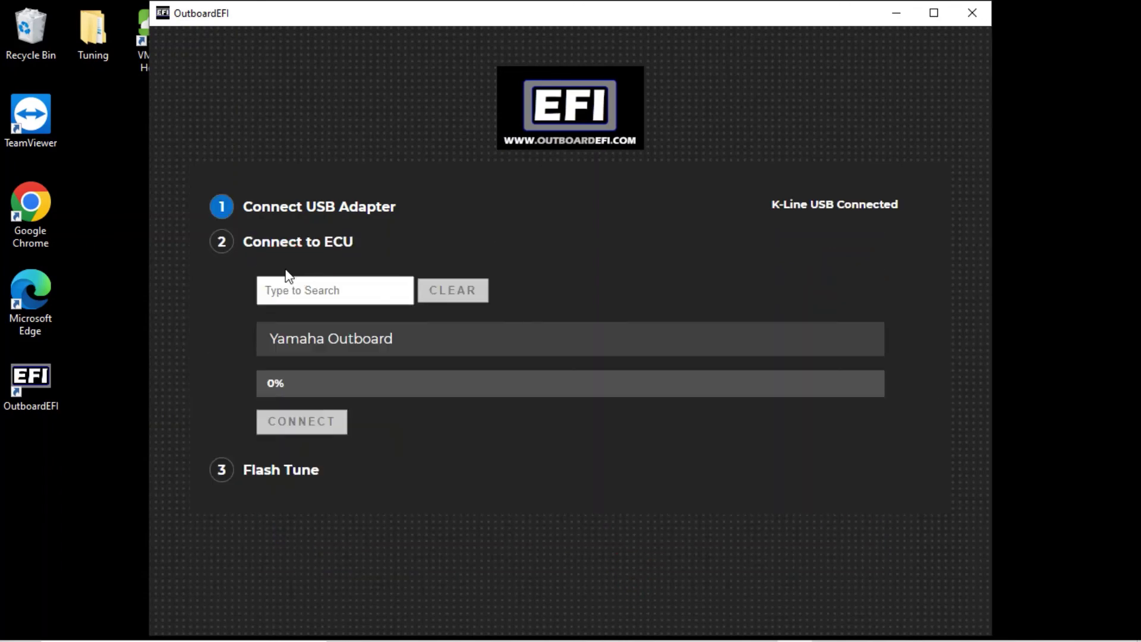